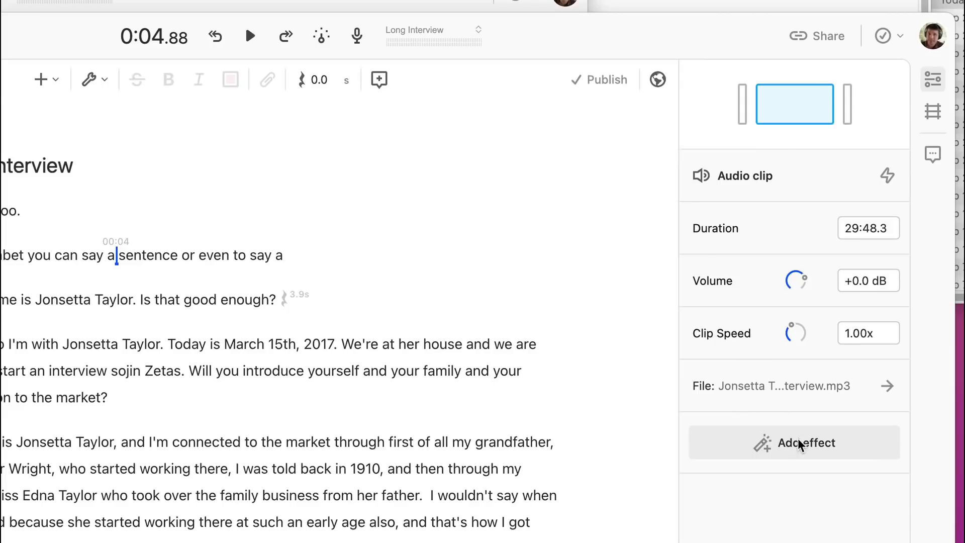
# Add Studio Sound to the clip and lower its intensity from full strength.
pyautogui.click(803, 449)
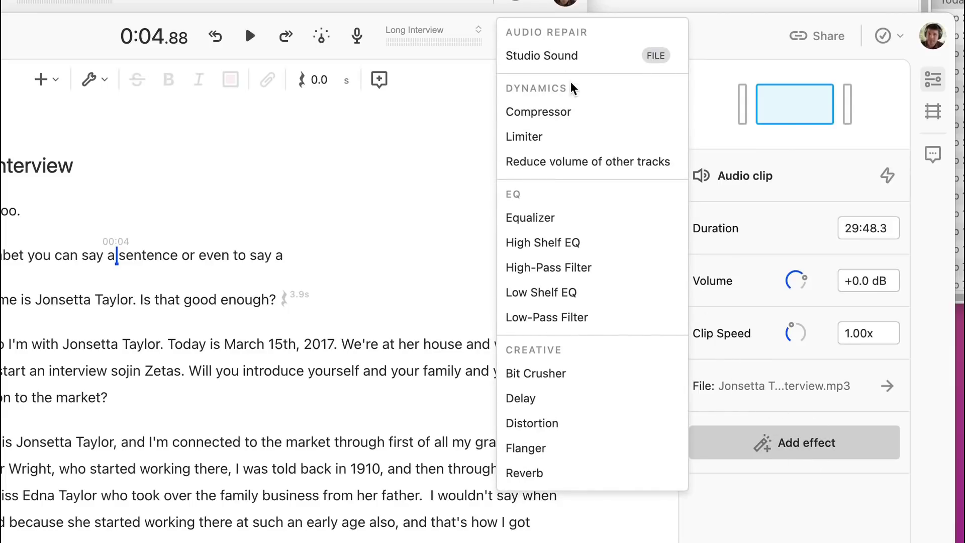
pyautogui.click(564, 65)
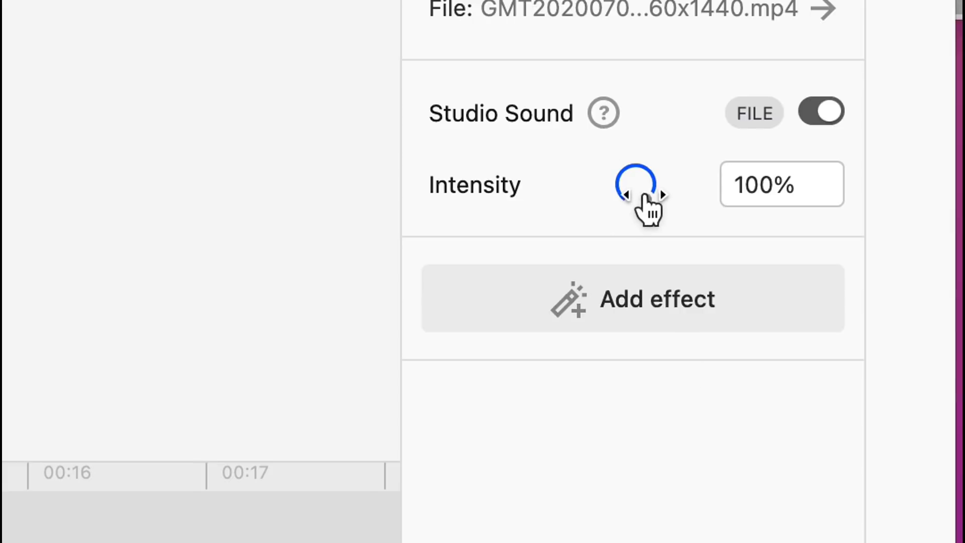
pyautogui.moveTo(649, 206); pyautogui.dragTo(591, 216)
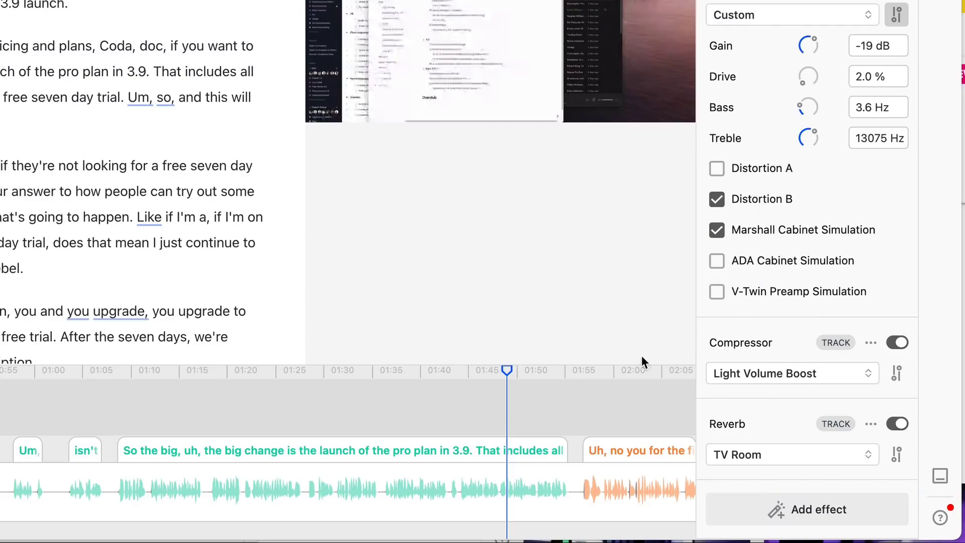
# Add another effect, check the Compressor presets without changing them, and expand the Distortion settings.
pyautogui.click(815, 515)
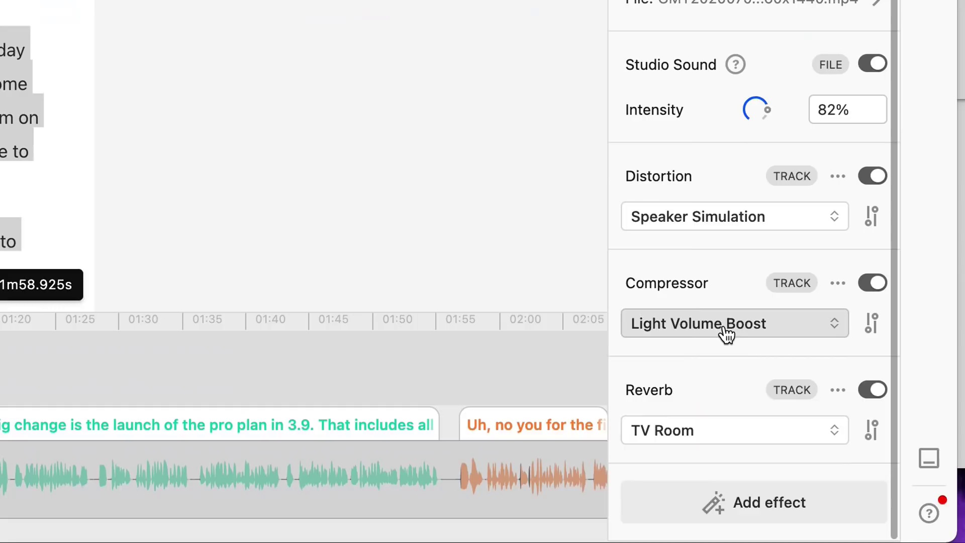
pyautogui.click(725, 333)
pyautogui.click(727, 332)
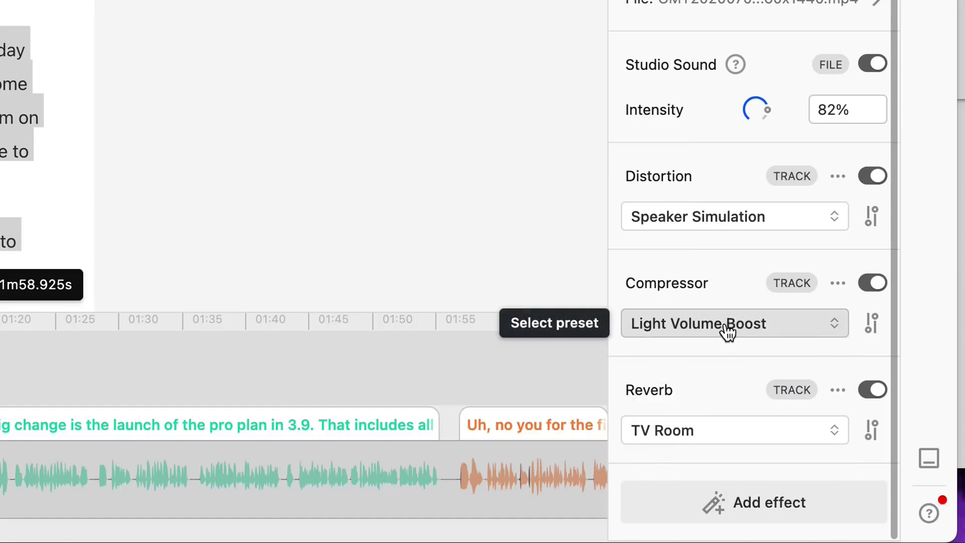
pyautogui.click(869, 219)
pyautogui.scroll(-5, 869, 269)
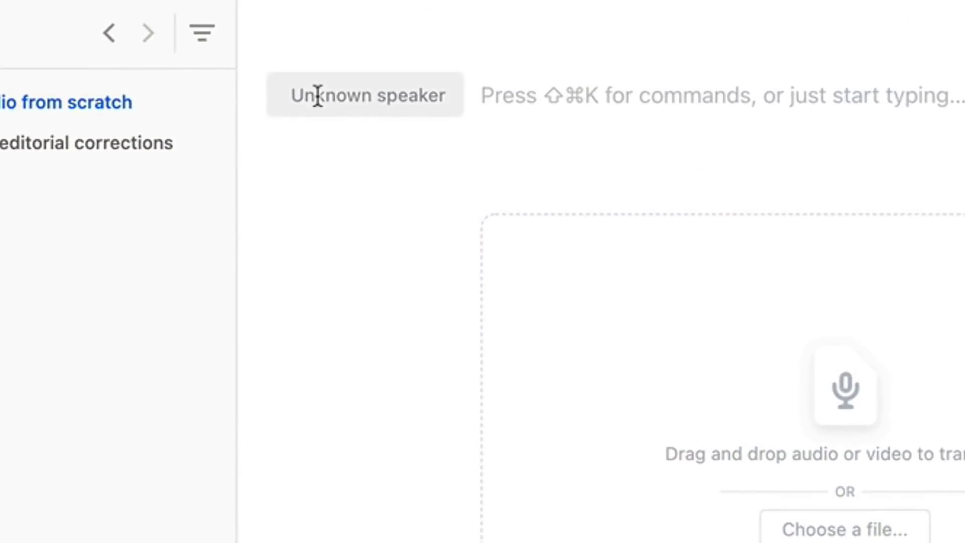
# Assign a stock Overdub voice as the script's speaker and overdub 'succeed' into 'win'.
pyautogui.click(318, 95)
pyautogui.click(345, 237)
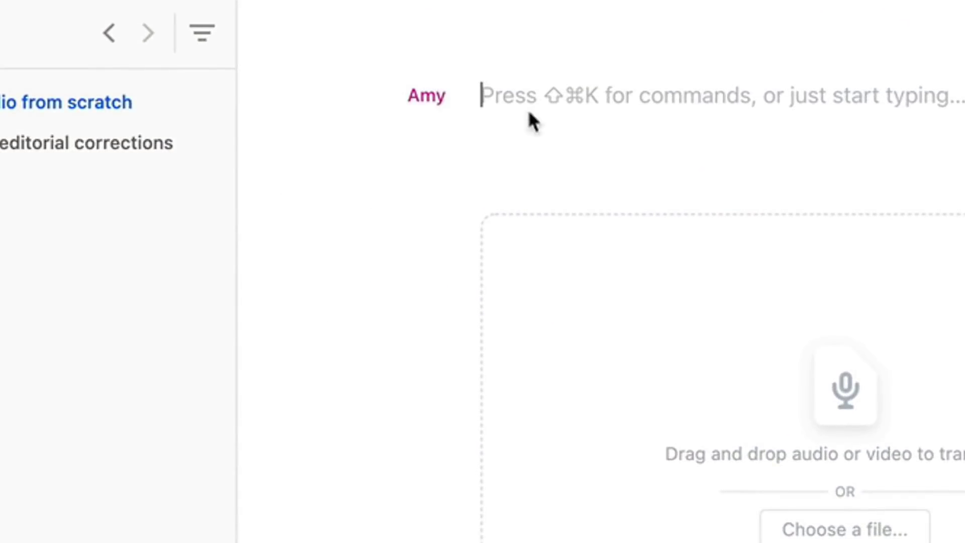
pyautogui.write('Hello, my')
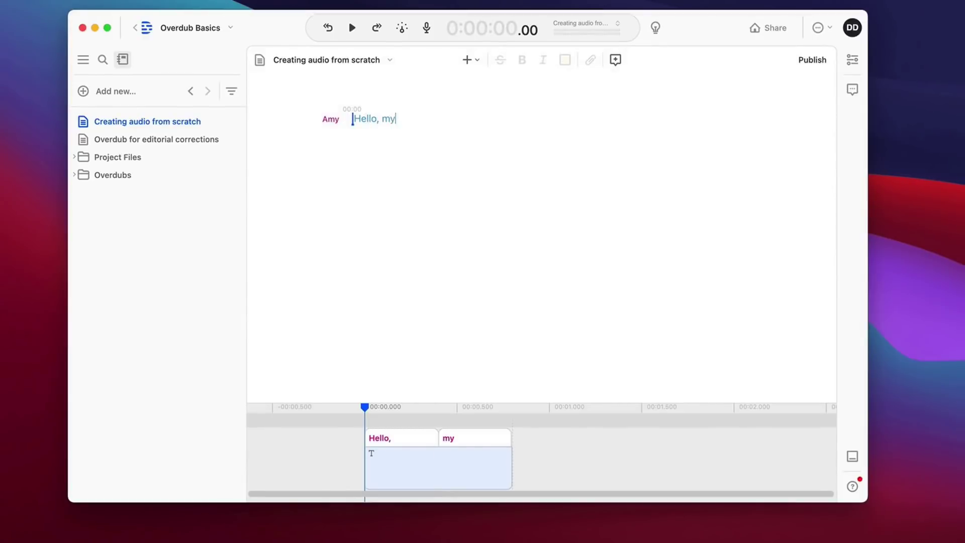
pyautogui.write(' na')
pyautogui.write('m')
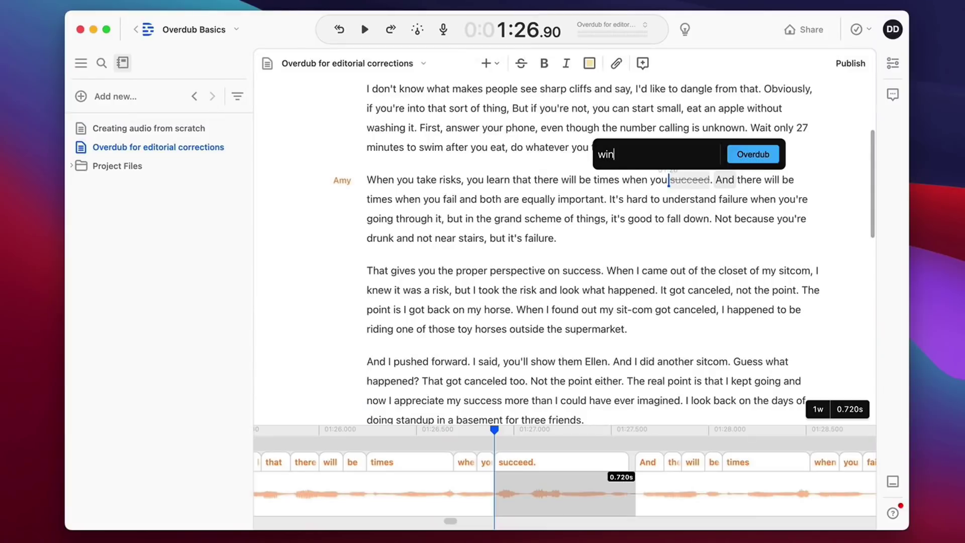
pyautogui.press('Return')
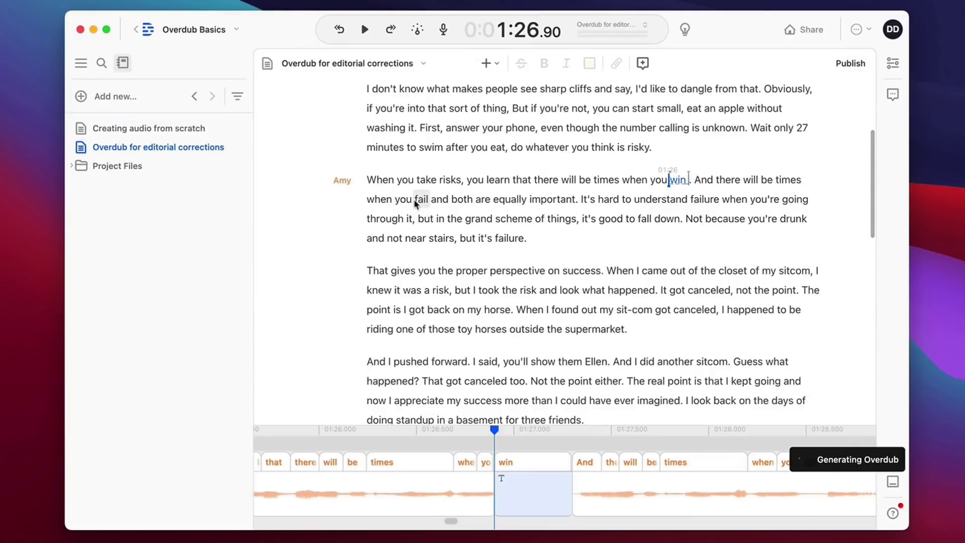
# Overdub 'fail' into 'lose' and replay the corrected sentence from its start.
pyautogui.doubleClick(417, 200)
pyautogui.write('d')
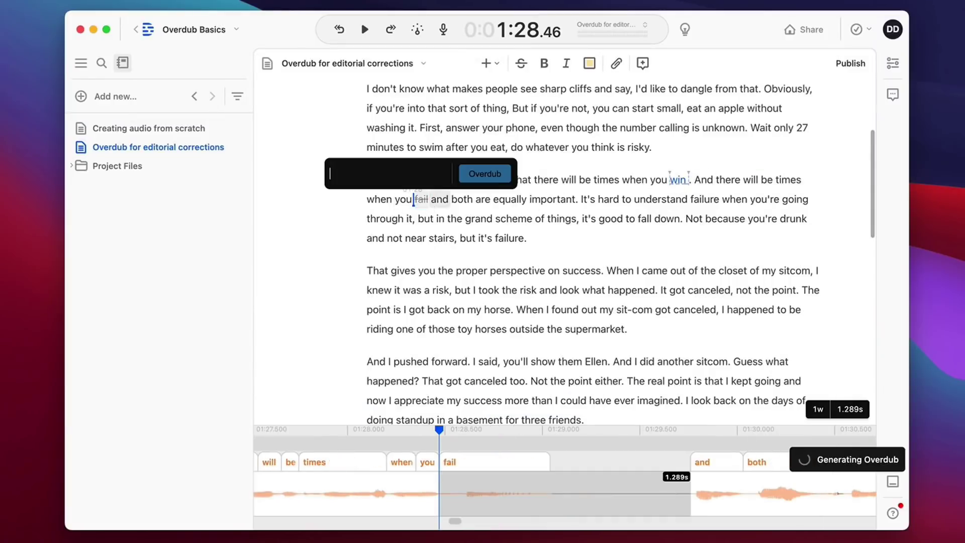
pyautogui.write('lose')
pyautogui.click(491, 173)
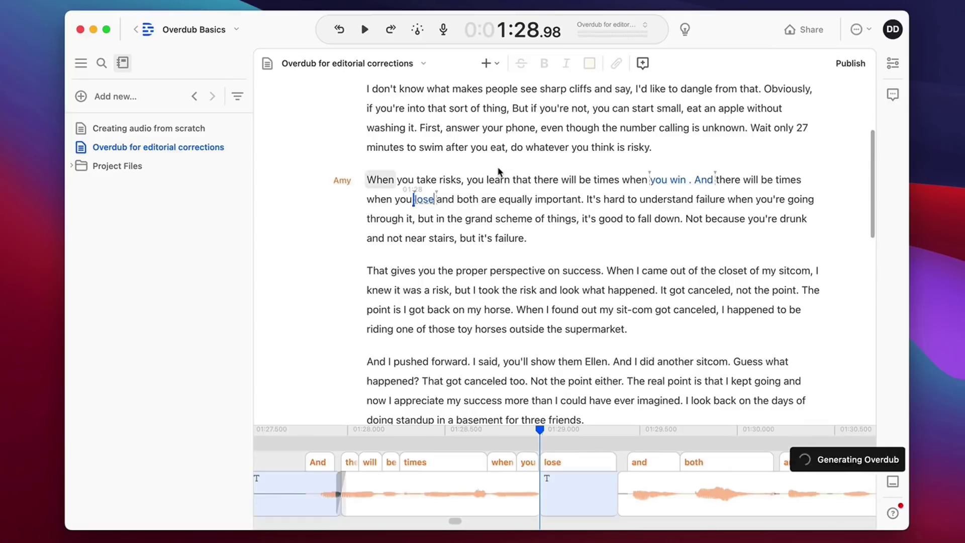
pyautogui.click(368, 181)
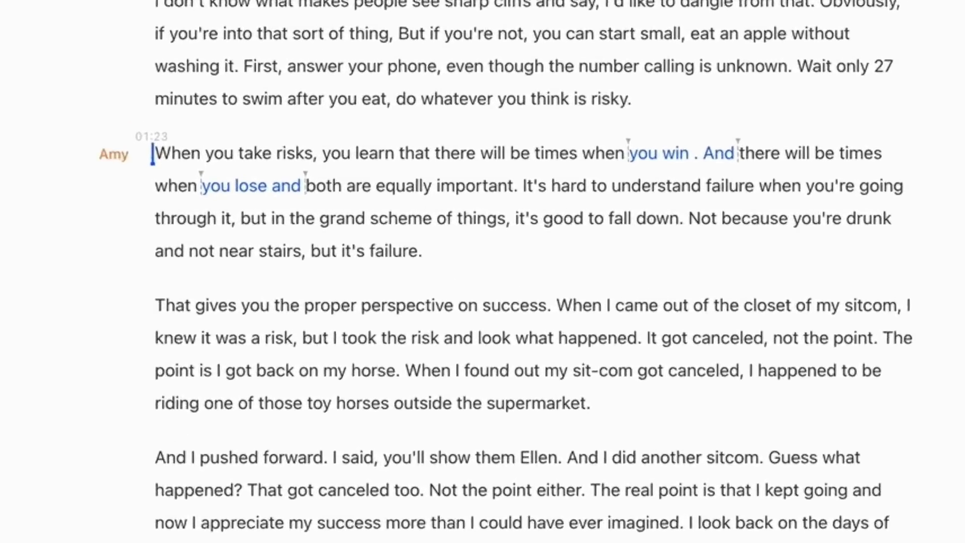
pyautogui.press('space')
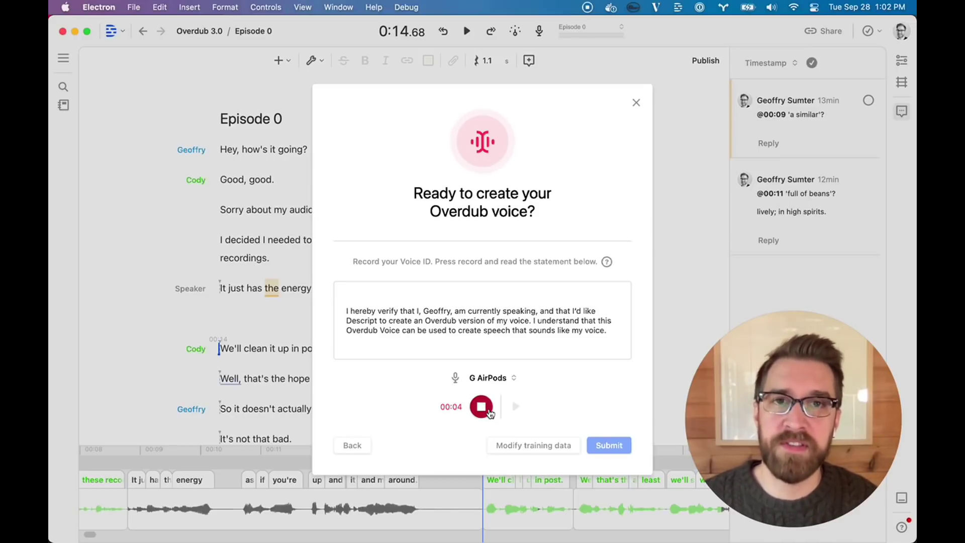
# Stop and submit the Voice ID recording, then start an overdub on a selected transcript word.
pyautogui.click(490, 412)
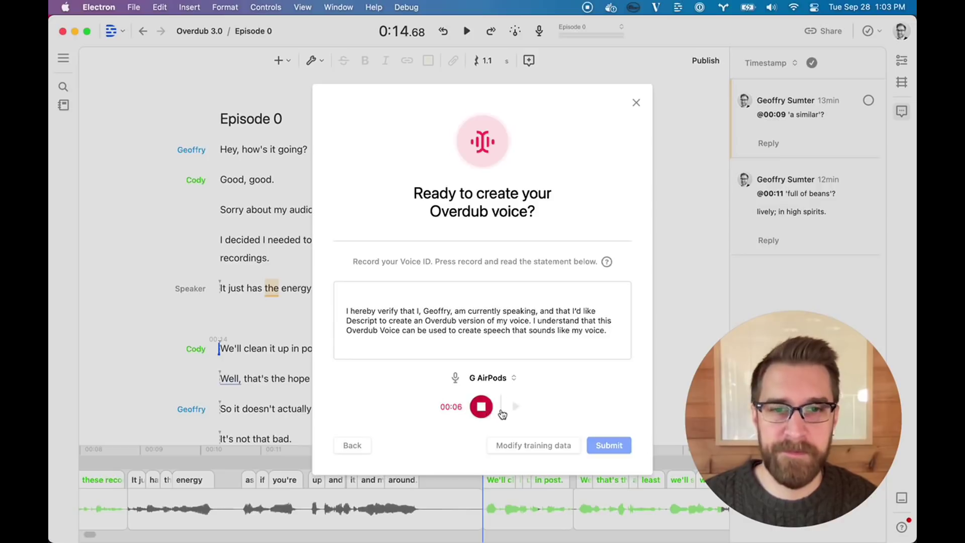
pyautogui.click(607, 447)
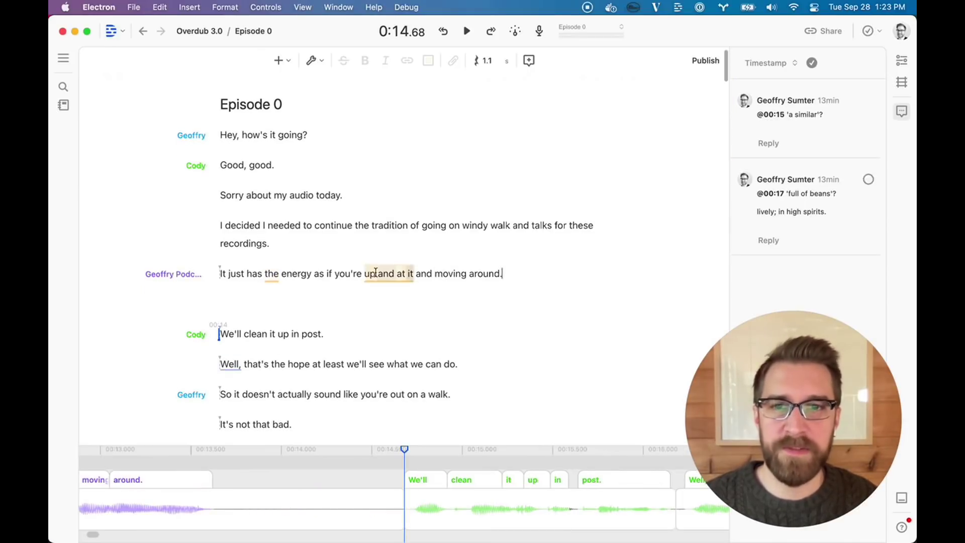
pyautogui.doubleClick(276, 272)
pyautogui.press('d')
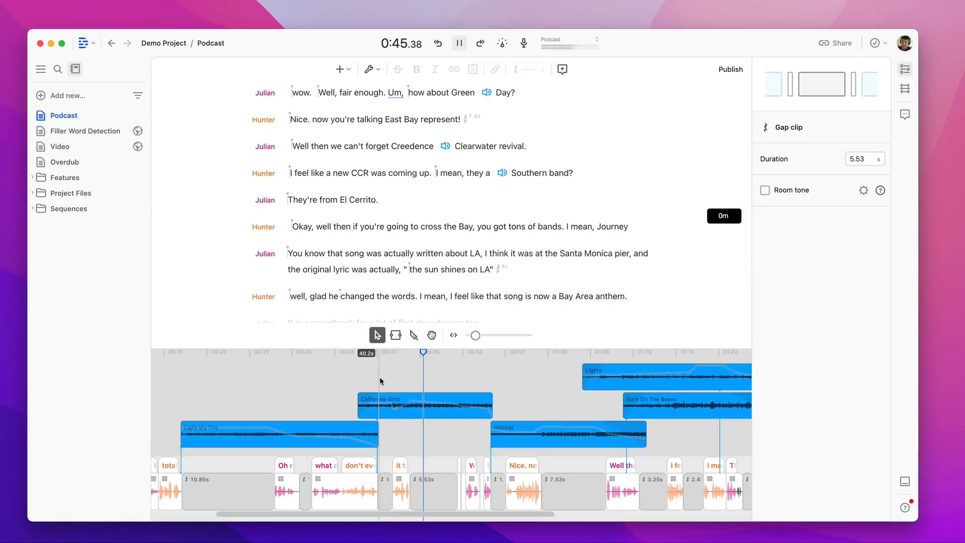
# Slow the California Girls music clip to 0.12x speed and show the active tracks list.
pyautogui.click(460, 402)
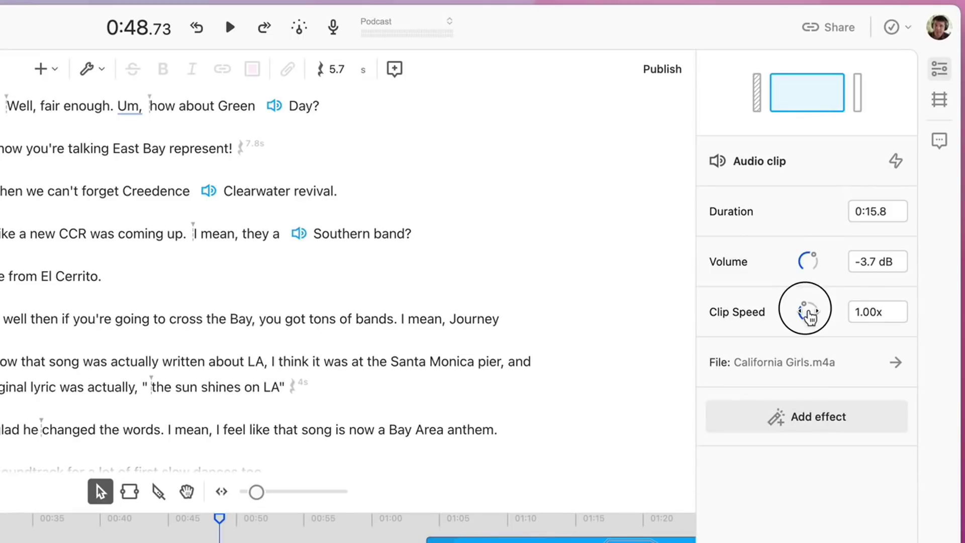
pyautogui.moveTo(808, 314); pyautogui.dragTo(779, 322)
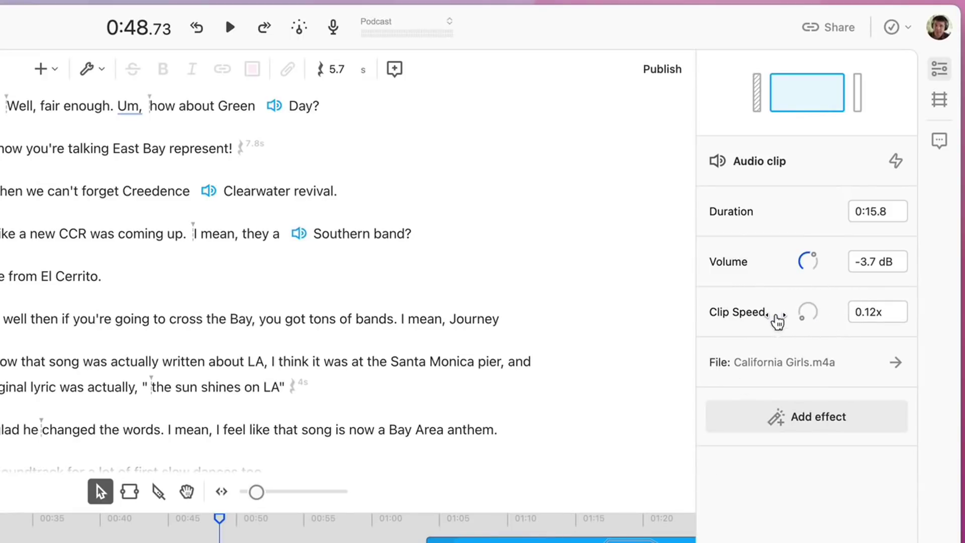
pyautogui.click(945, 100)
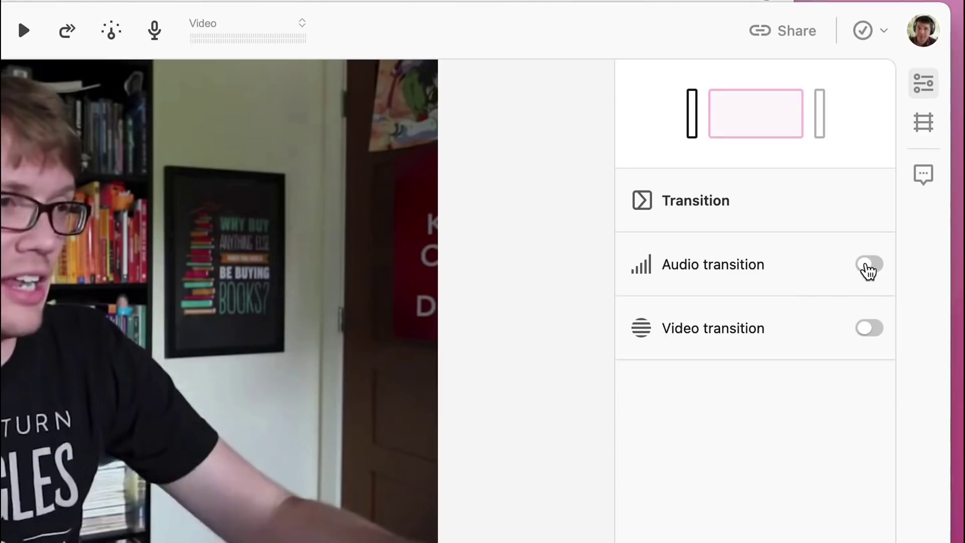
# Turn on the audio and video transitions, setting the video transition to 5.20 seconds.
pyautogui.click(869, 265)
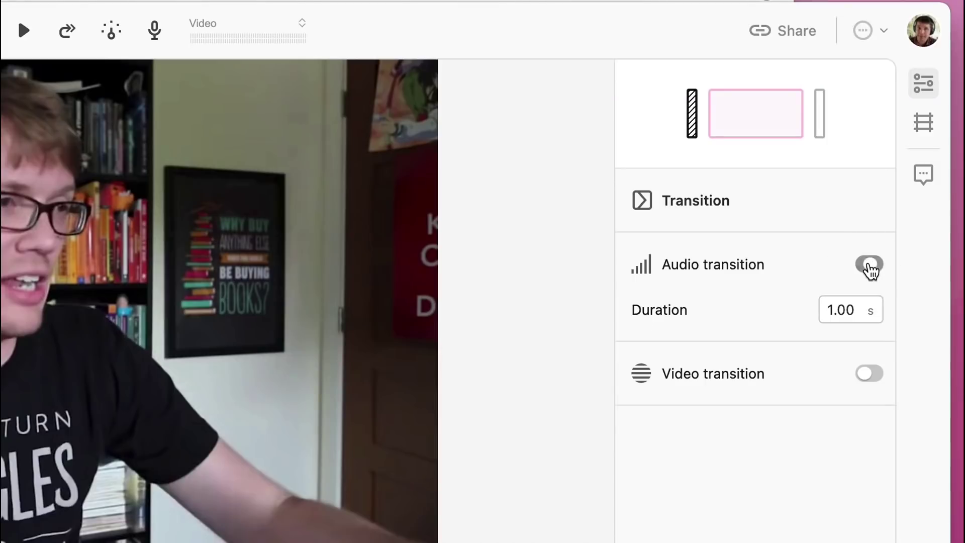
pyautogui.click(877, 381)
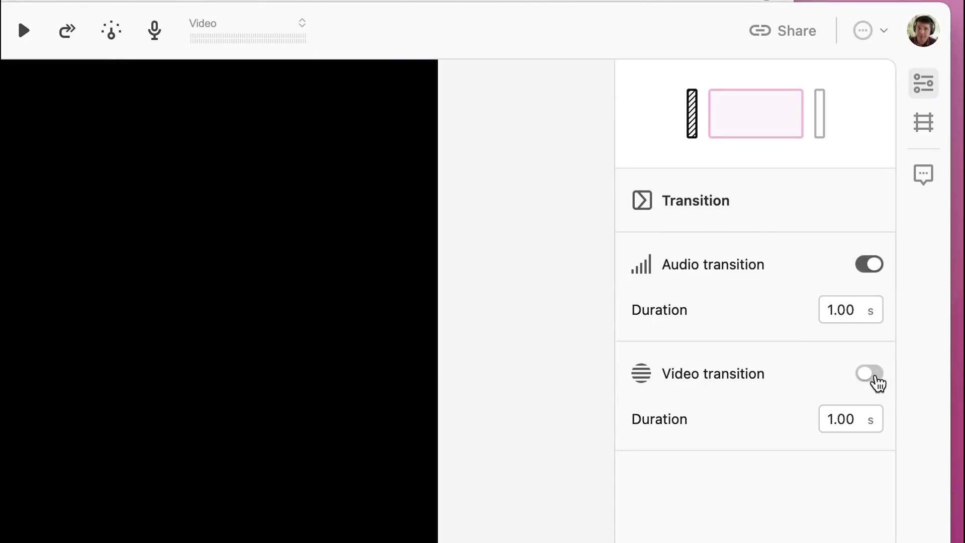
pyautogui.moveTo(865, 430)
pyautogui.mouseDown()
pyautogui.moveTo(801, 425)
pyautogui.moveTo(891, 425)
pyautogui.moveTo(874, 426)
pyautogui.mouseUp()
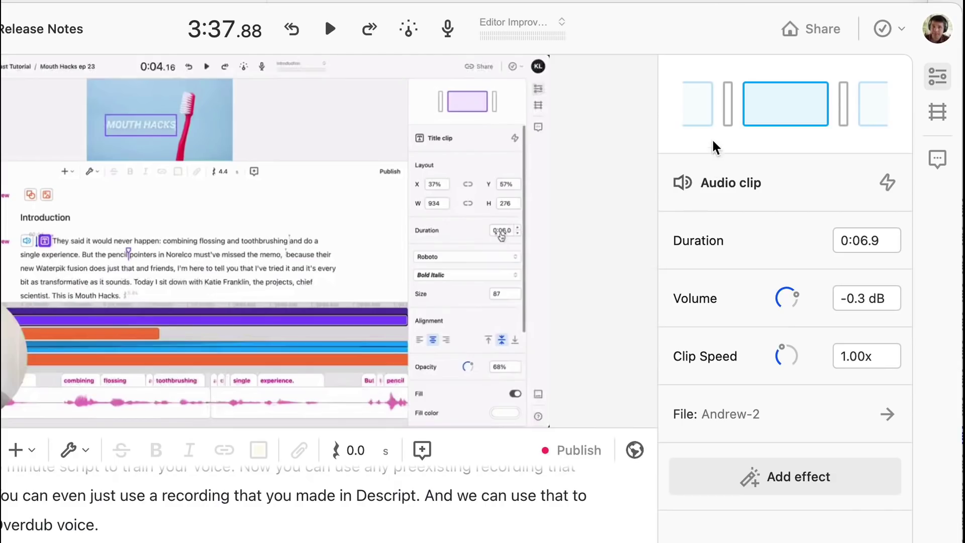
# Show settings for the transitions between clips and select the passage announcing the full effects suite.
pyautogui.click(728, 113)
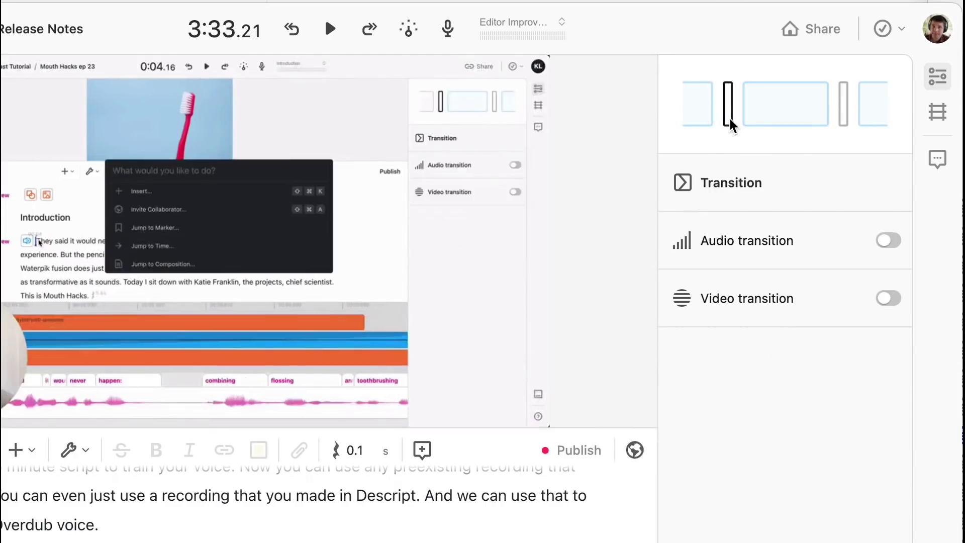
pyautogui.click(843, 122)
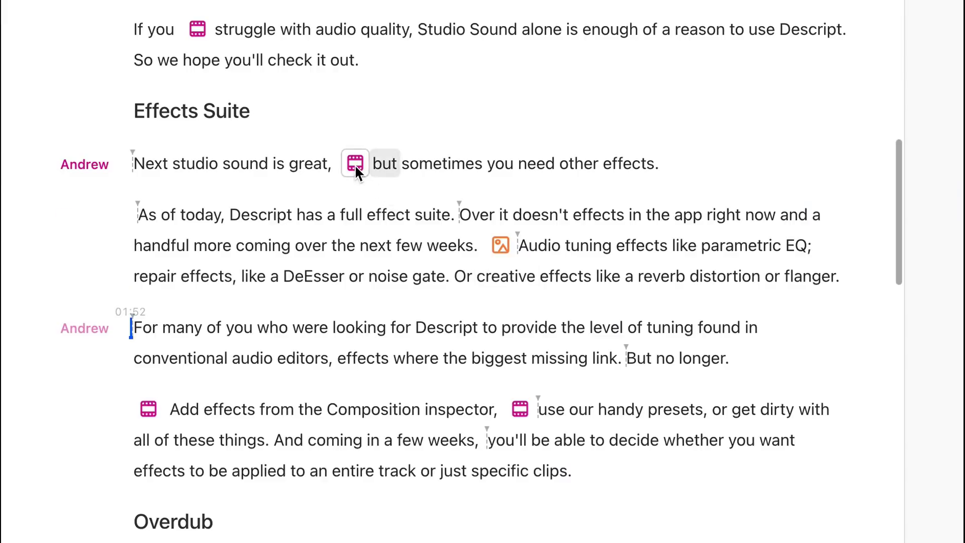
pyautogui.moveTo(354, 164); pyautogui.dragTo(294, 229)
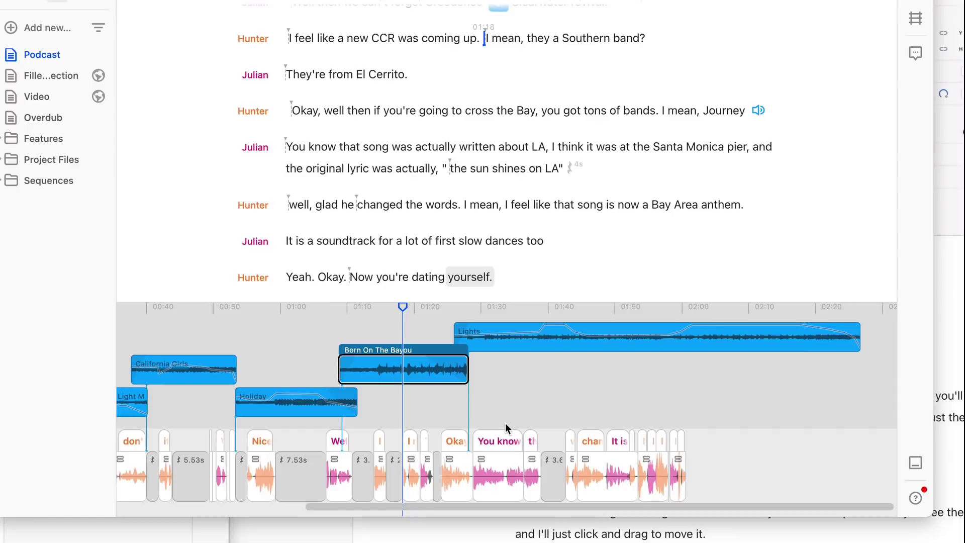
# Move the Lights music clip earlier so it starts around 01:04.
pyautogui.moveTo(506, 423)
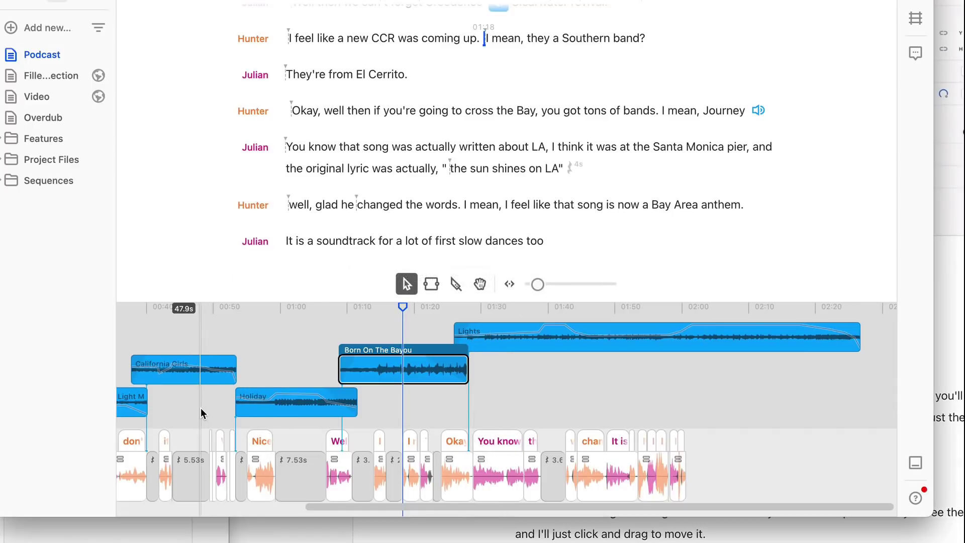
pyautogui.click(493, 336)
pyautogui.click(490, 336)
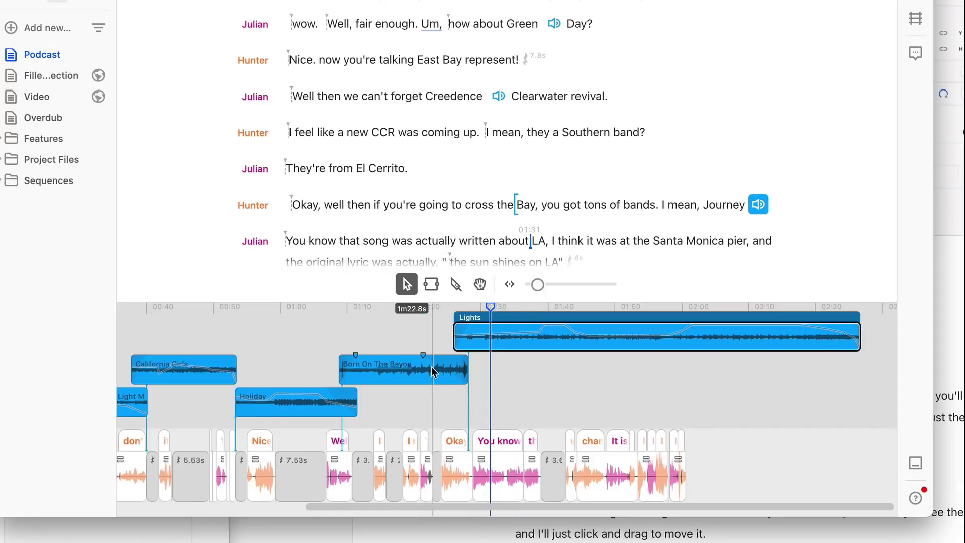
pyautogui.moveTo(479, 318); pyautogui.dragTo(332, 318)
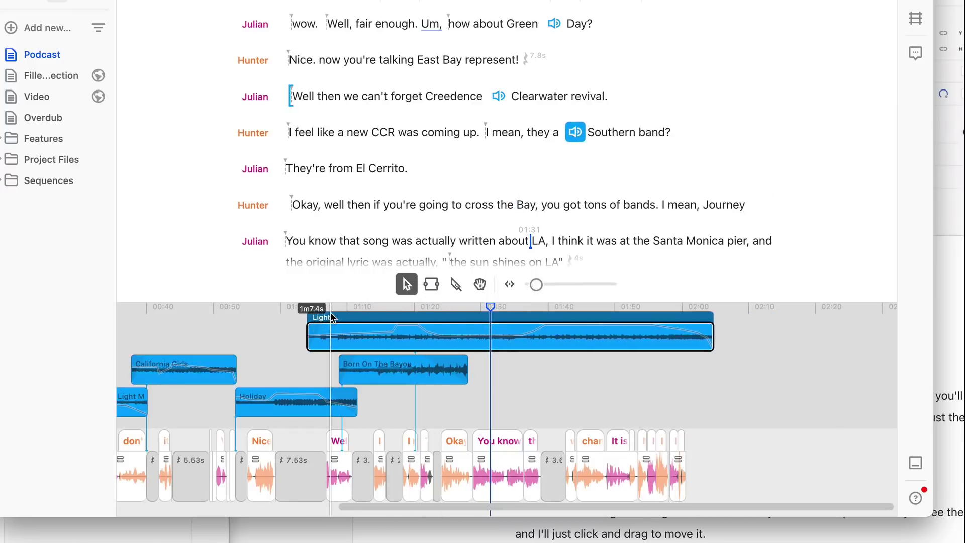
# Open the Lights clip's options menu, then select the Born On The Bayou clip.
pyautogui.rightClick(359, 341)
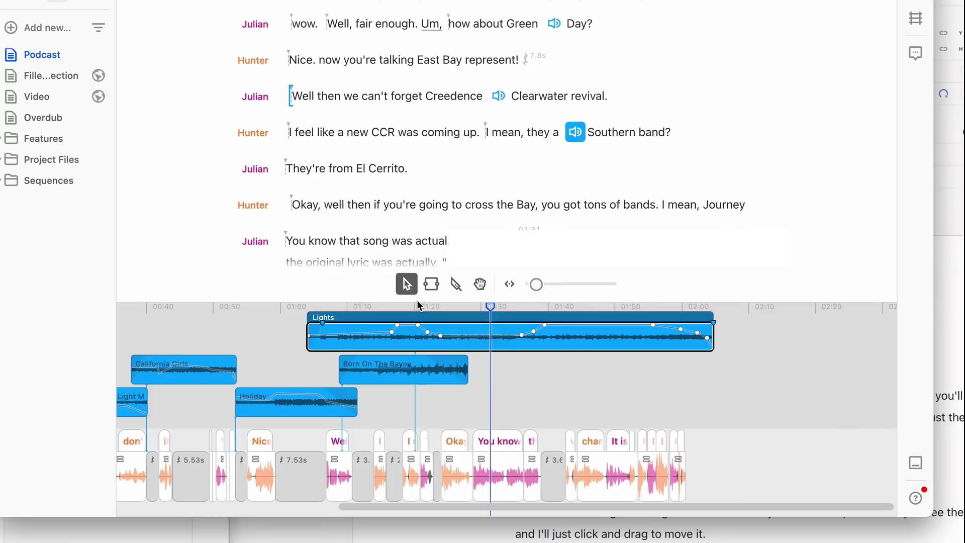
pyautogui.click(418, 299)
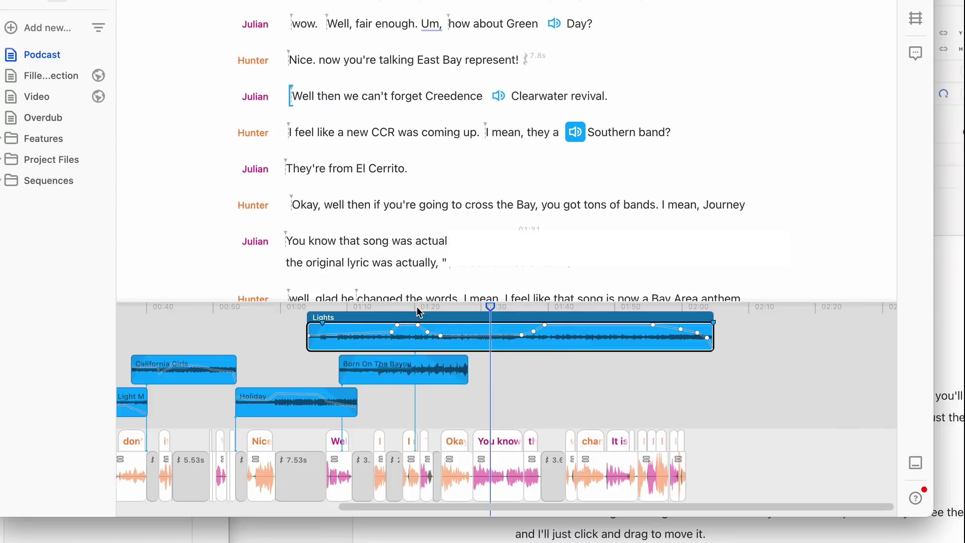
pyautogui.click(405, 373)
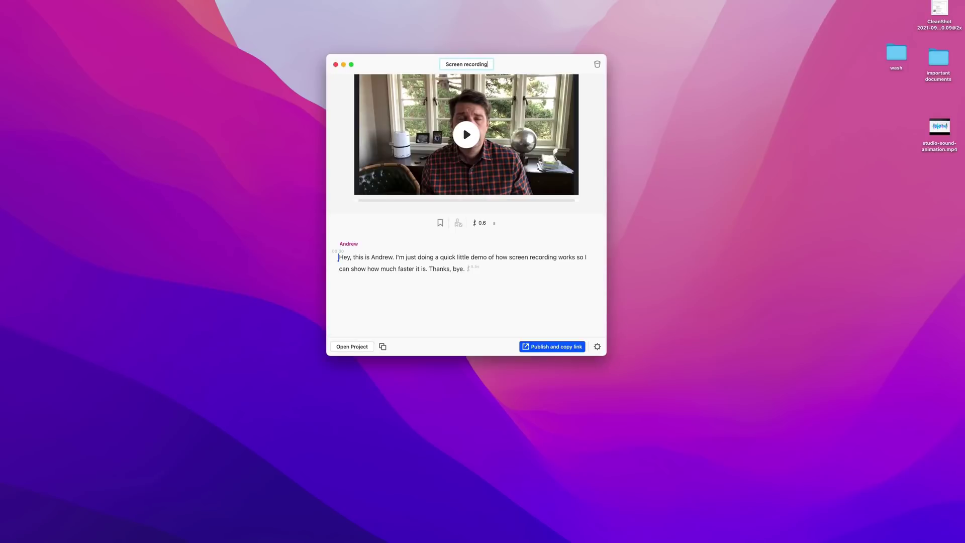
# Publish the screen recording and copy its link, then republish the Season 1 web page and view it in the browser.
pyautogui.click(560, 347)
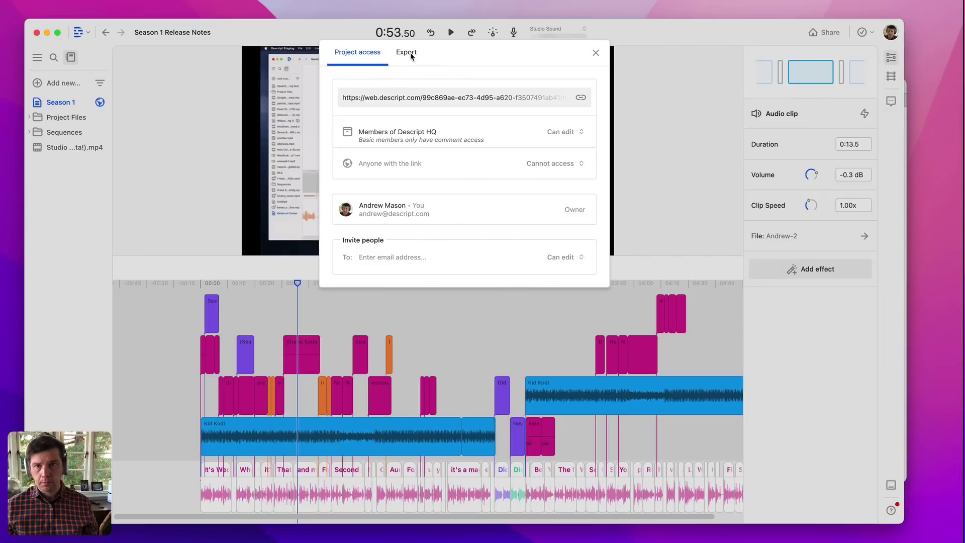
pyautogui.click(410, 52)
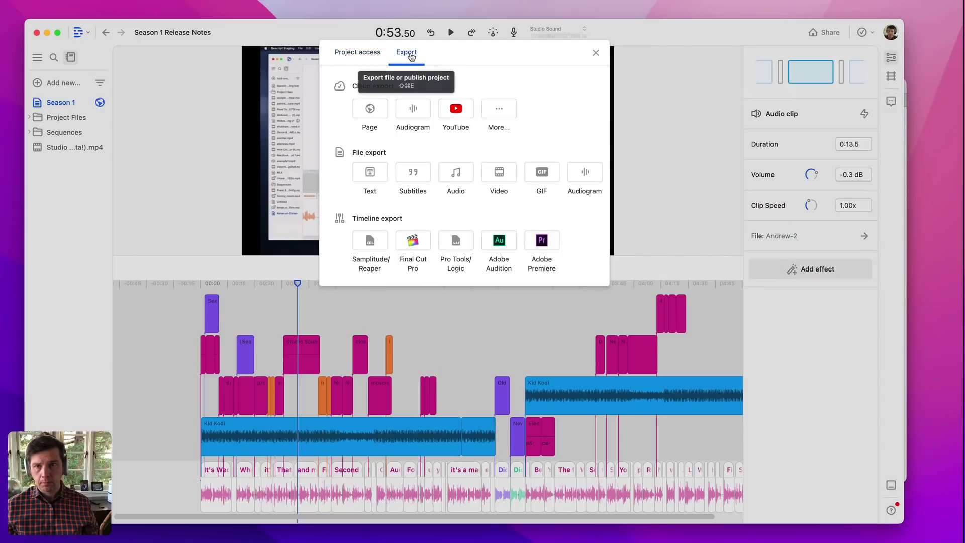
pyautogui.click(373, 113)
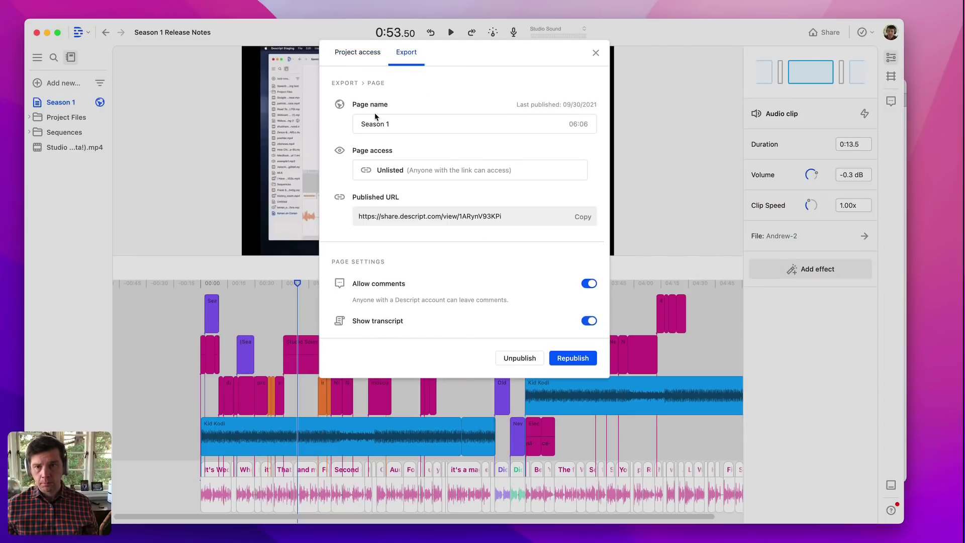
pyautogui.click(584, 359)
pyautogui.click(523, 334)
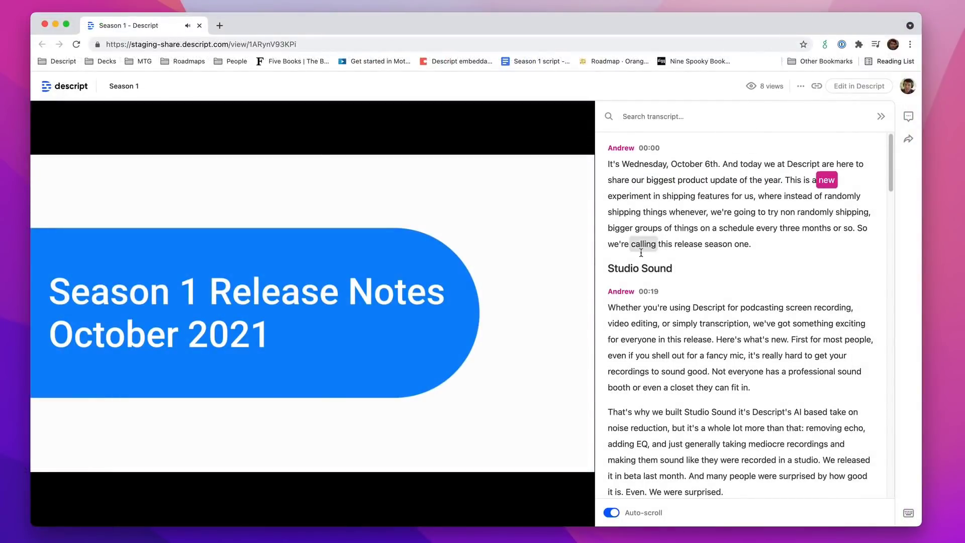
# Play the release notes from the Studio Sound section of the share page.
pyautogui.click(640, 268)
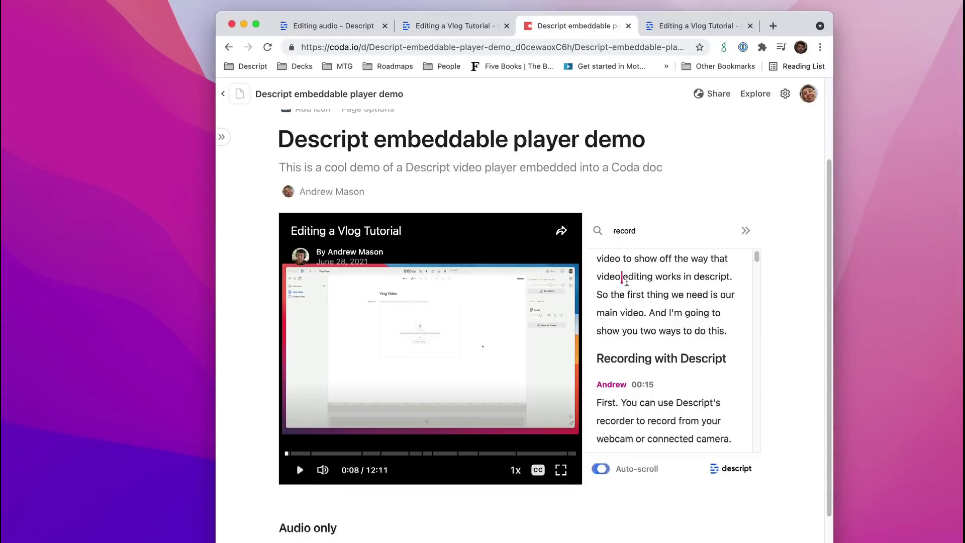
# Jump the embedded video to the words 'editing', 'whatever' and 'into' in its transcript.
pyautogui.click(634, 276)
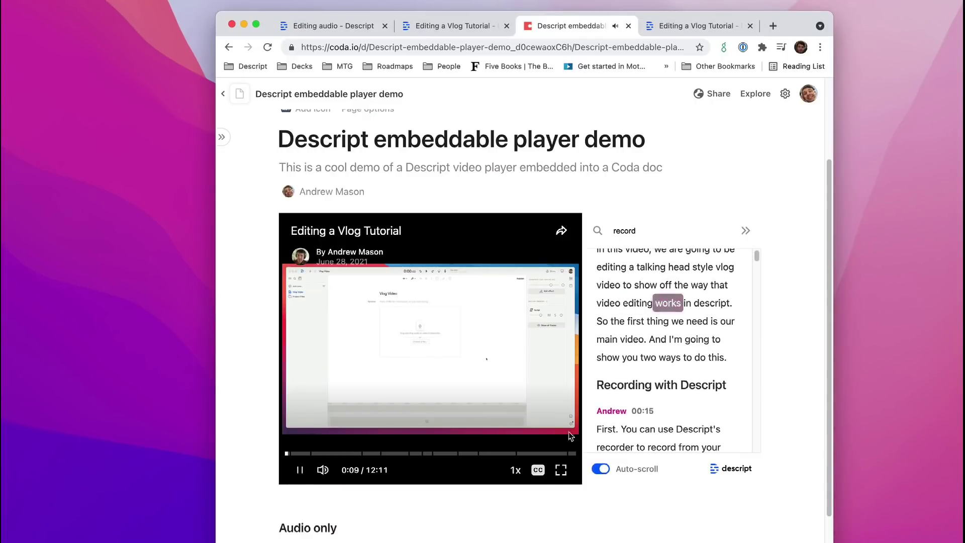
pyautogui.scroll(-3, 651, 367)
pyautogui.scroll(-4, 650, 367)
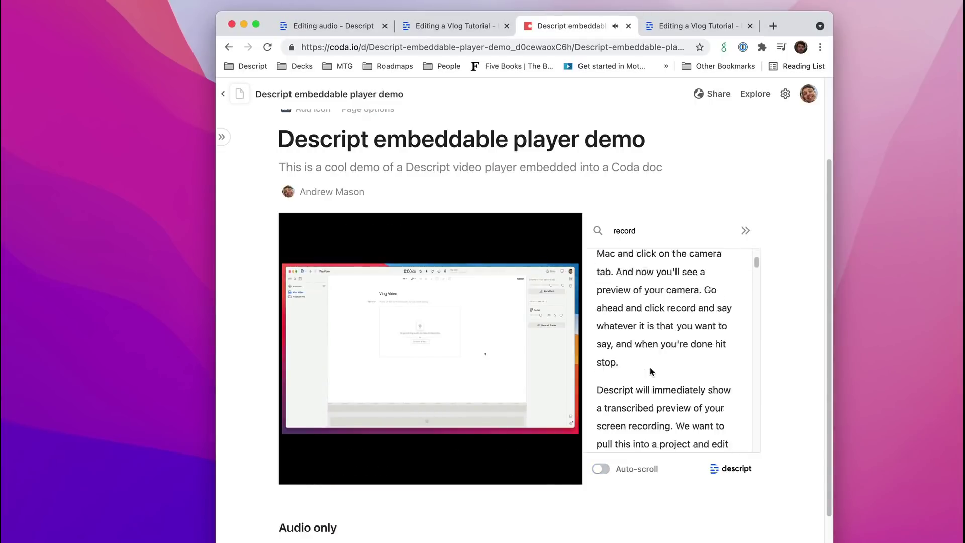
pyautogui.click(616, 295)
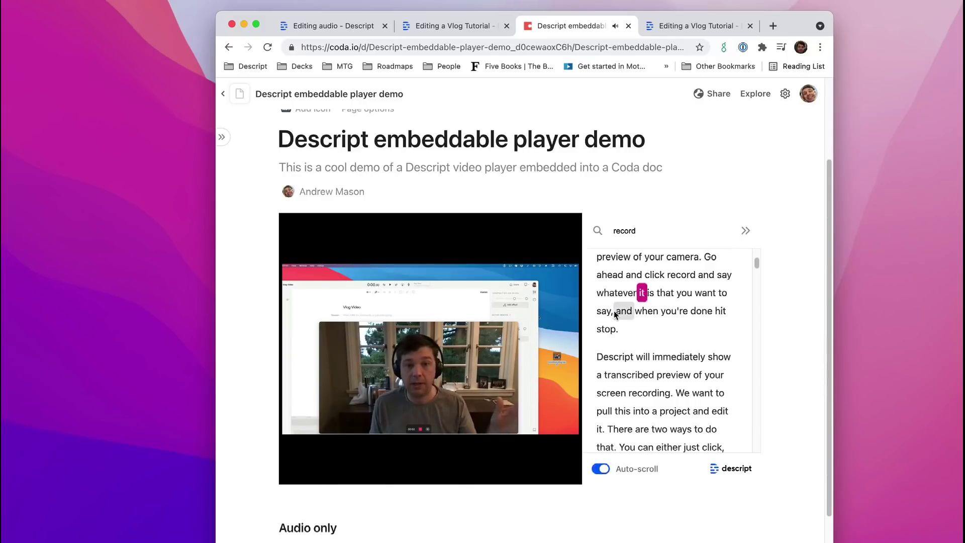
pyautogui.scroll(-2, 638, 355)
pyautogui.click(641, 335)
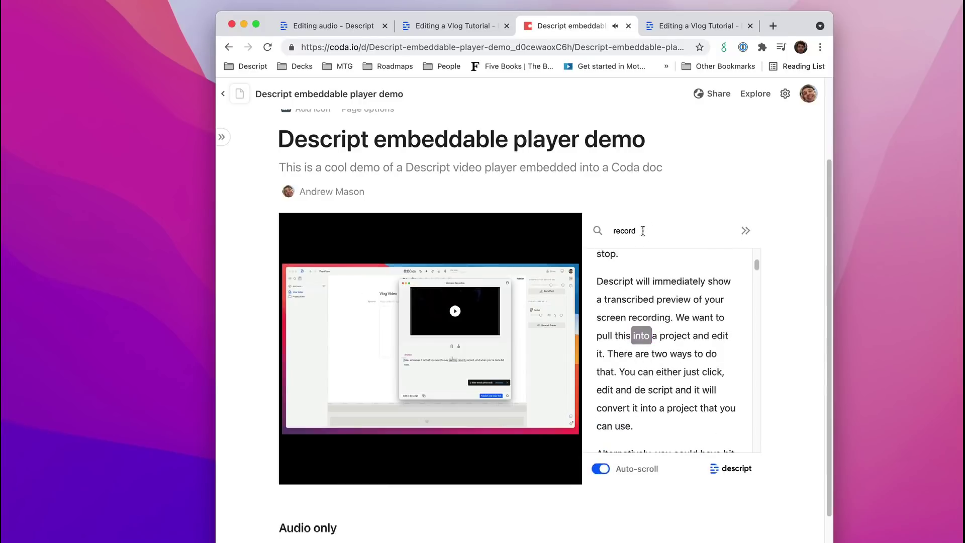
# Search the transcript for 'record', jump to three matches, then clear the search.
pyautogui.click(644, 229)
pyautogui.write('recording')
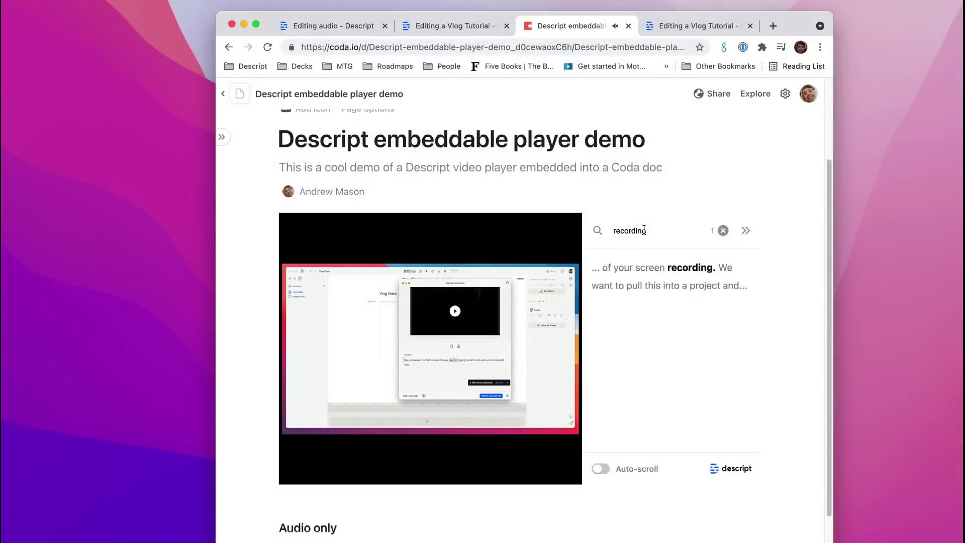
pyautogui.press('BackSpace')
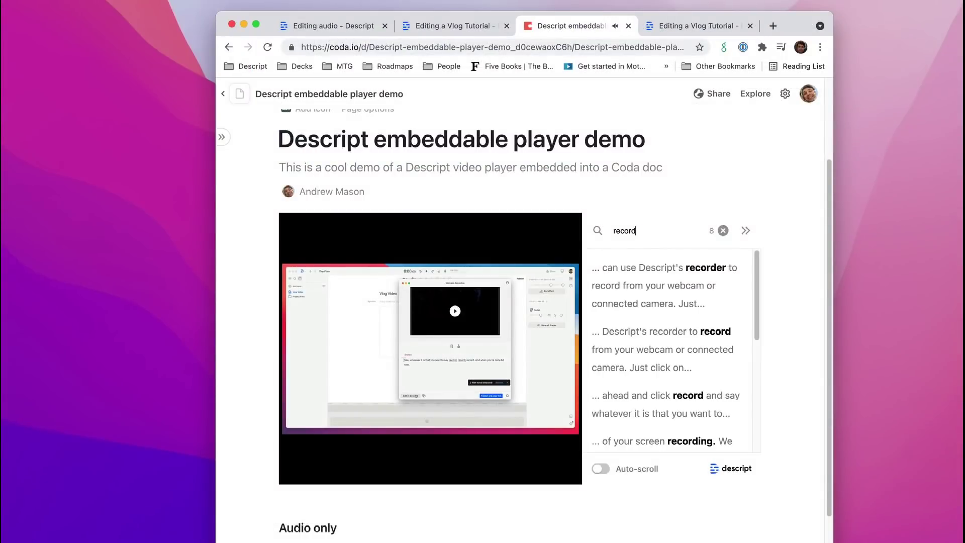
pyautogui.click(676, 303)
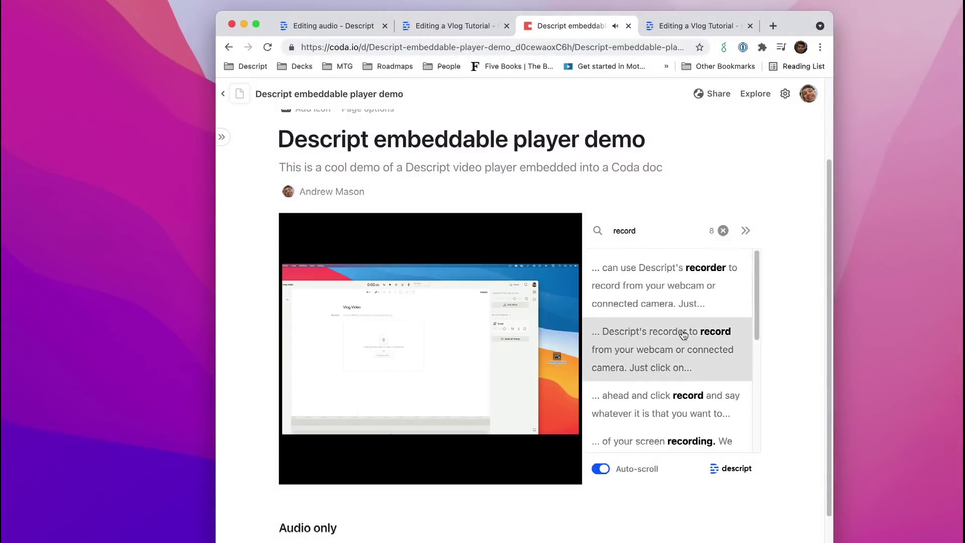
pyautogui.scroll(-3, 674, 372)
pyautogui.click(661, 314)
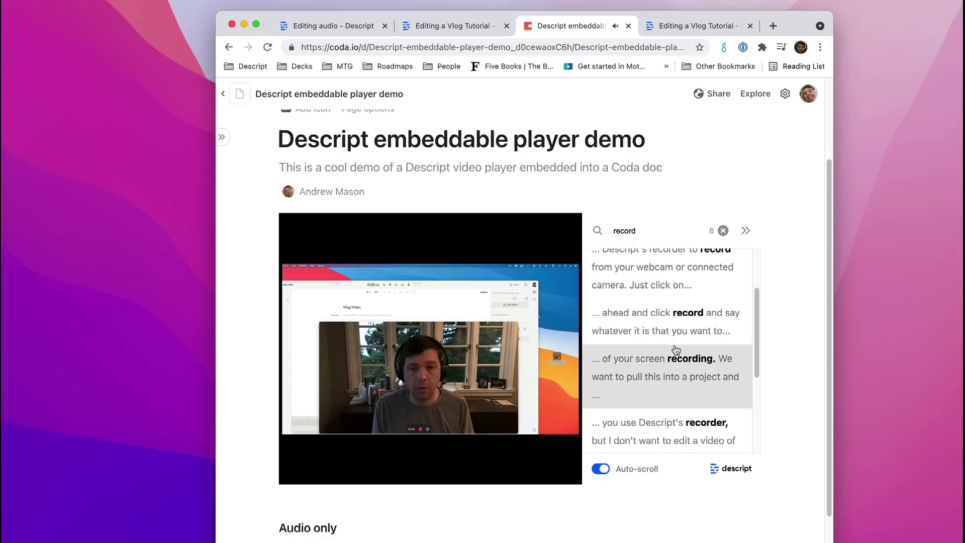
pyautogui.click(684, 373)
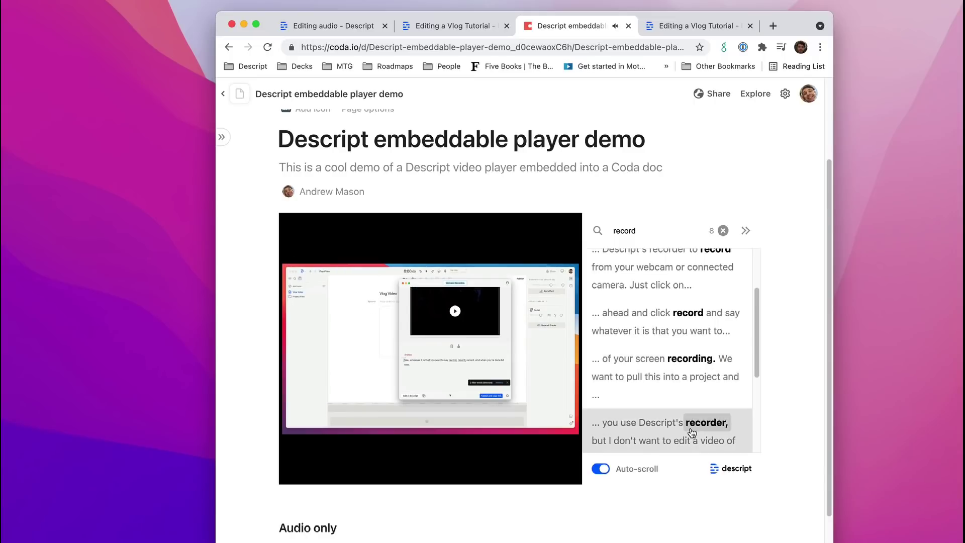
pyautogui.click(723, 230)
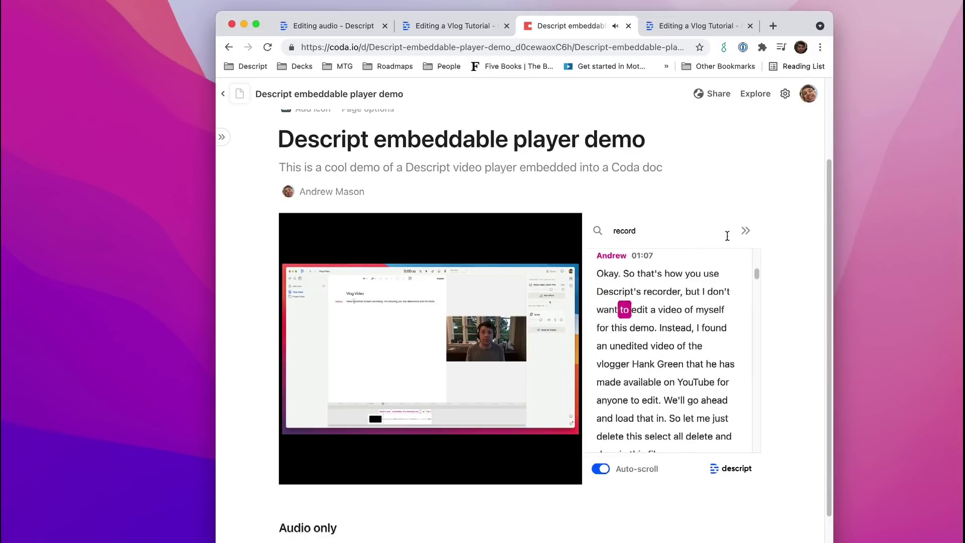